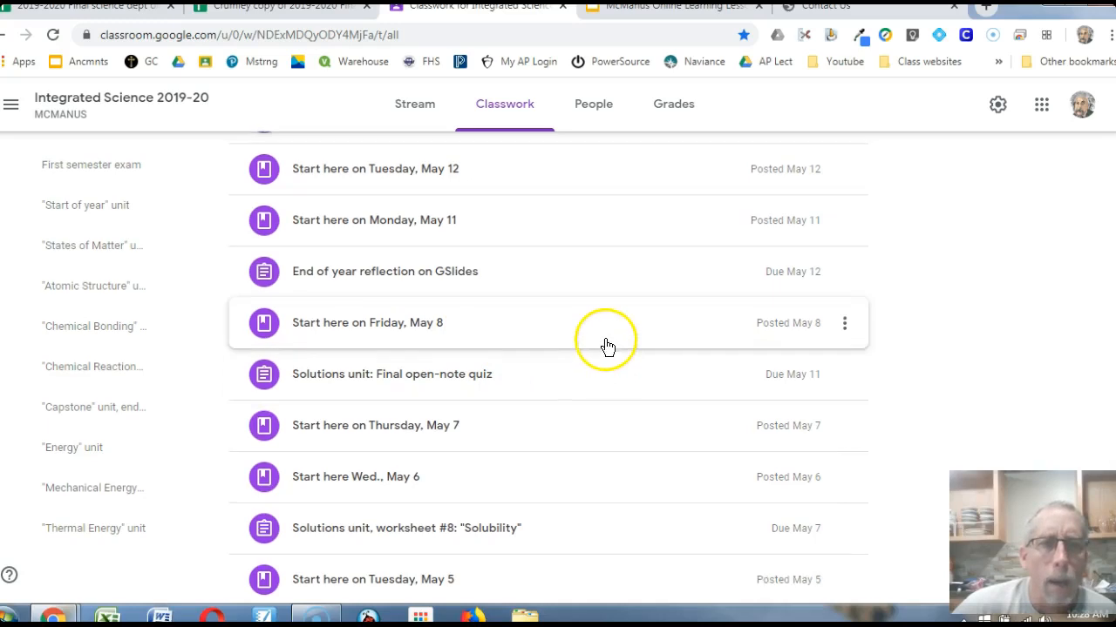
- Open the "Solutions" unit: Final open-note quiz form from the E-Learning lessons for editing and show its responses
scroll(637, 340, down, 1)
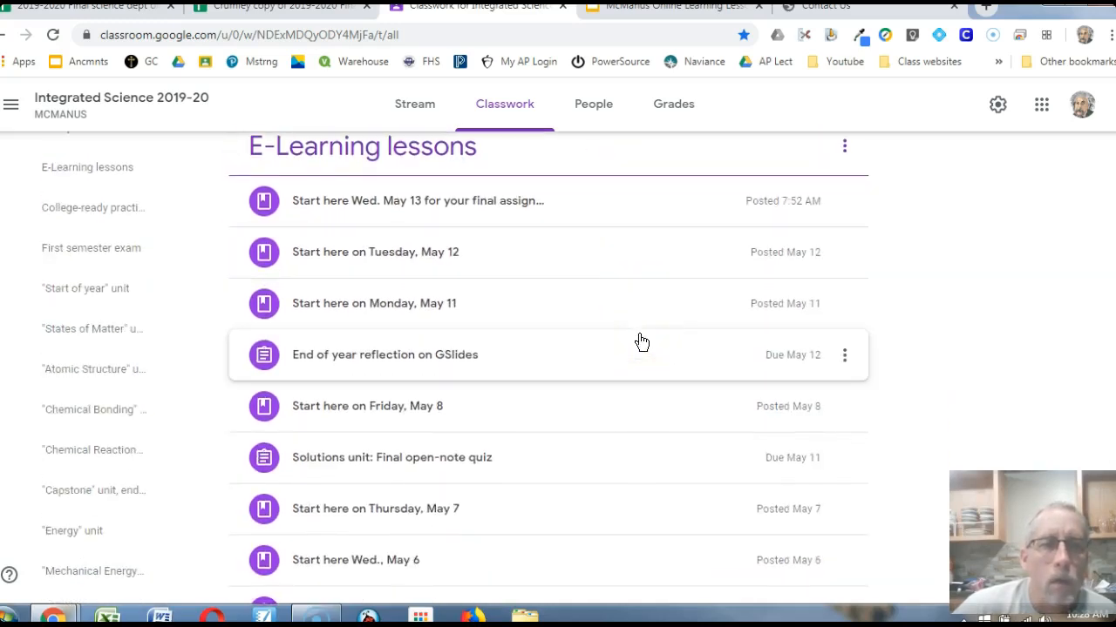
scroll(570, 410, down, 1)
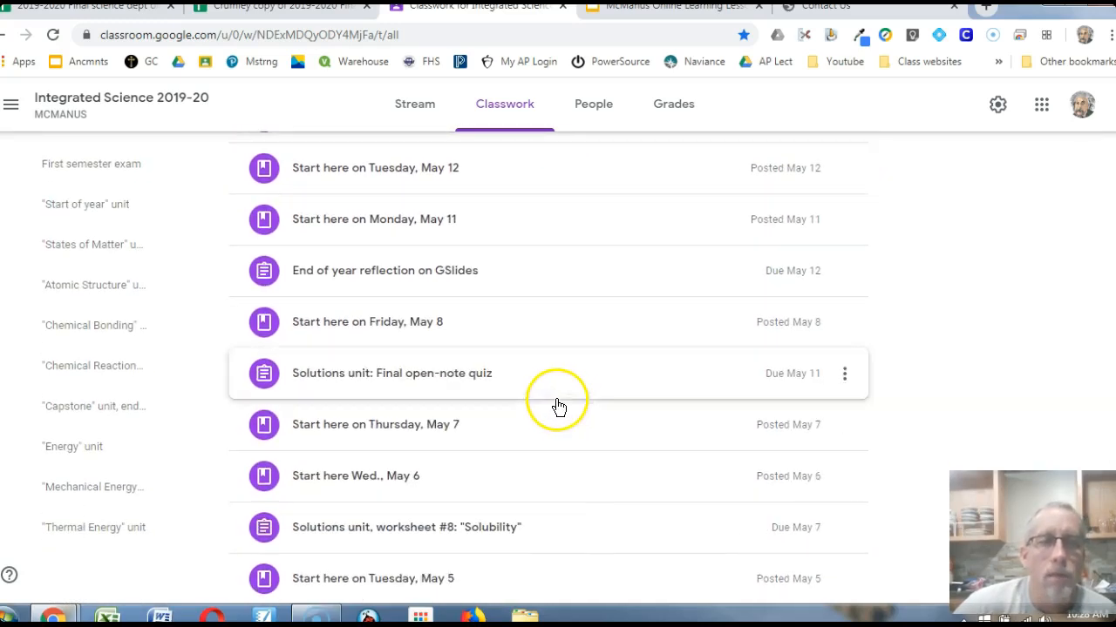
click(366, 382)
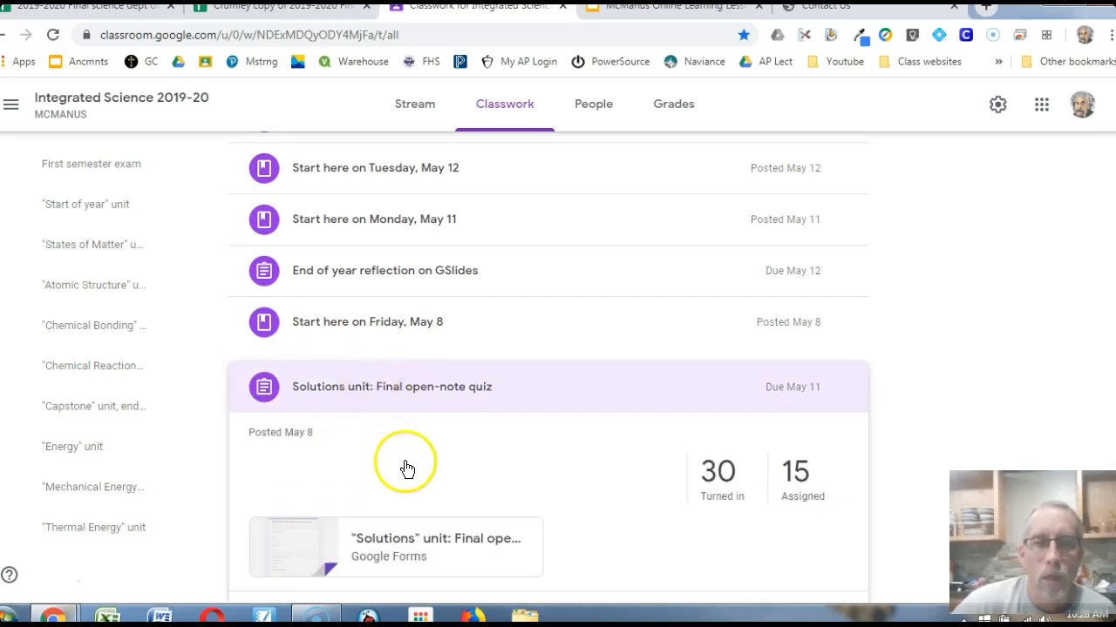
click(393, 547)
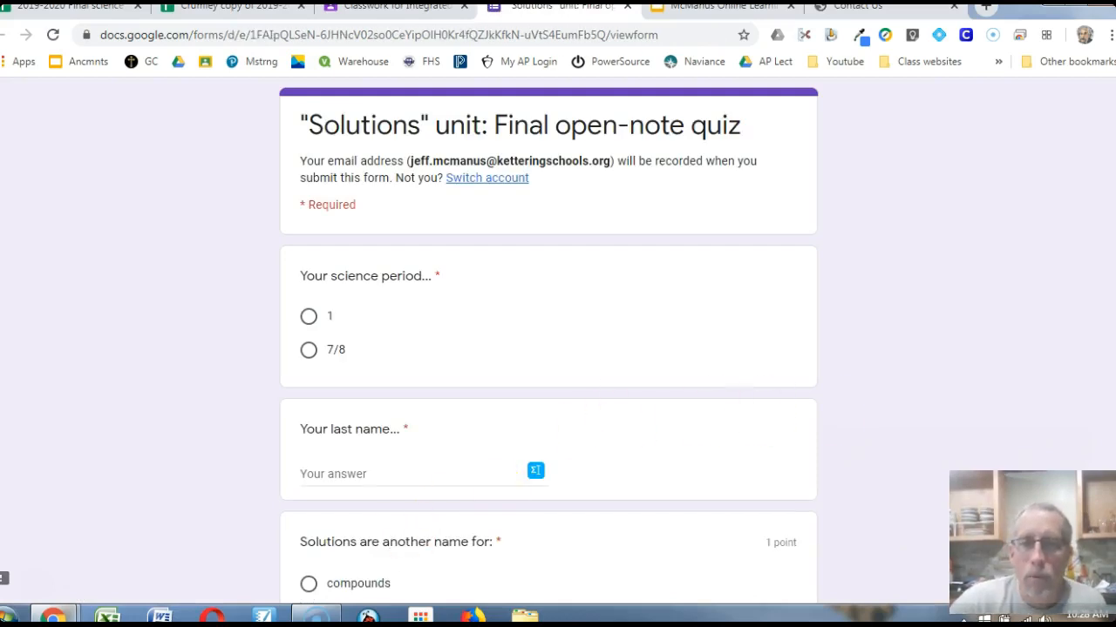
click(1097, 572)
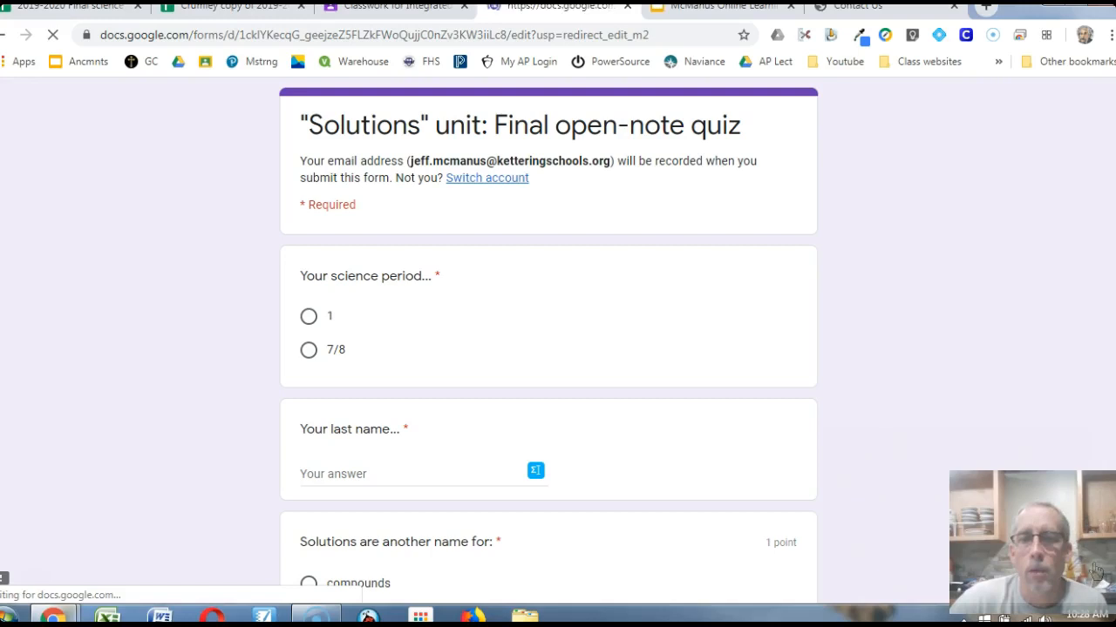
click(598, 164)
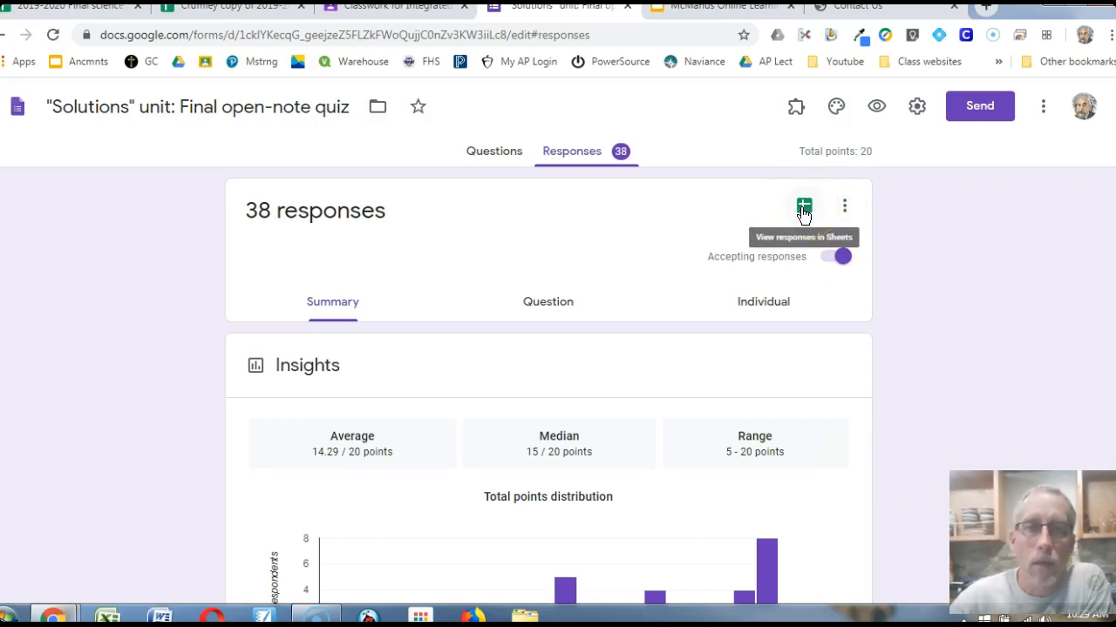
click(803, 209)
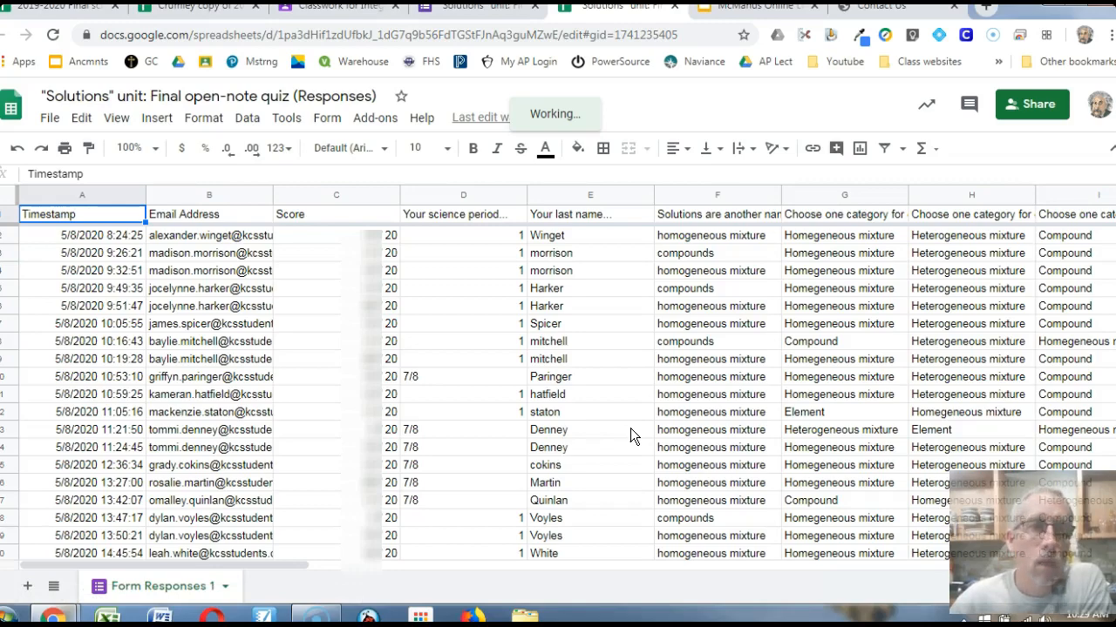
click(674, 7)
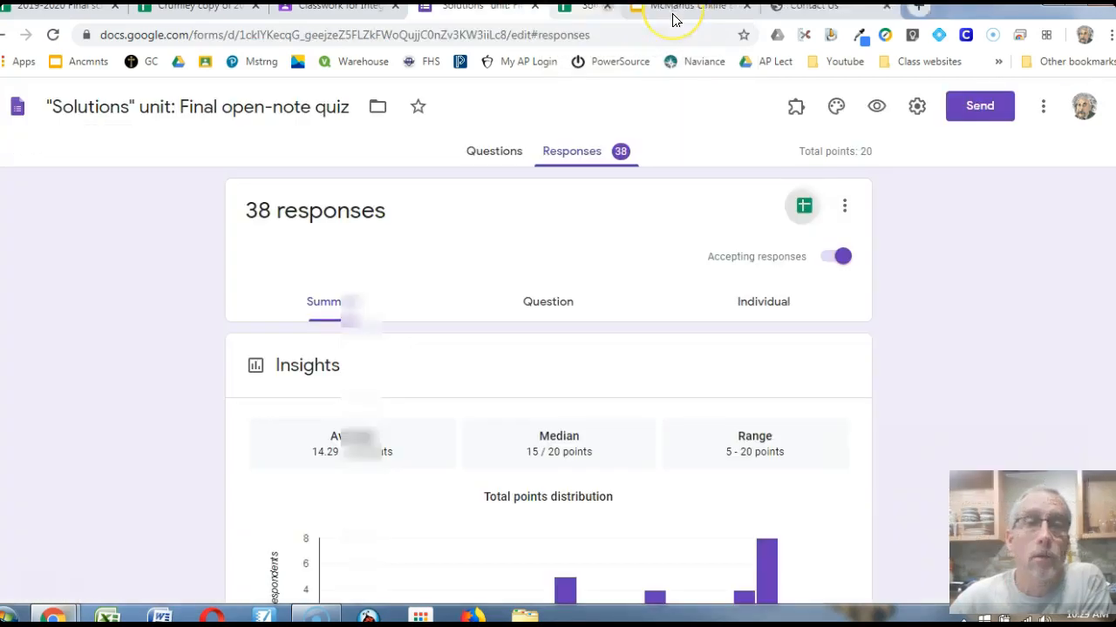
click(845, 208)
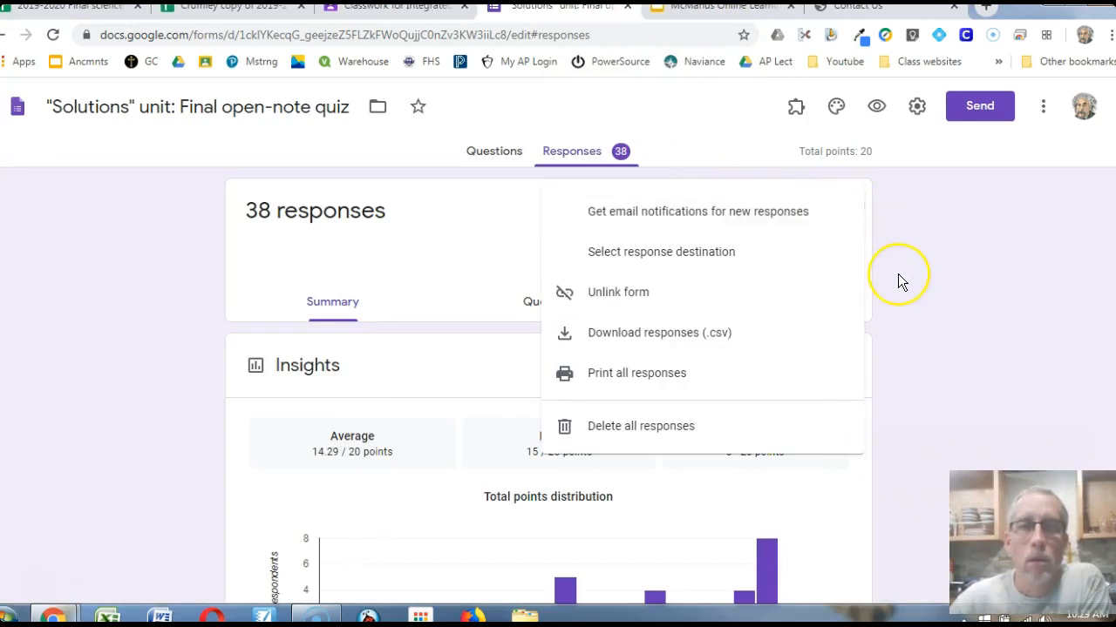
click(665, 254)
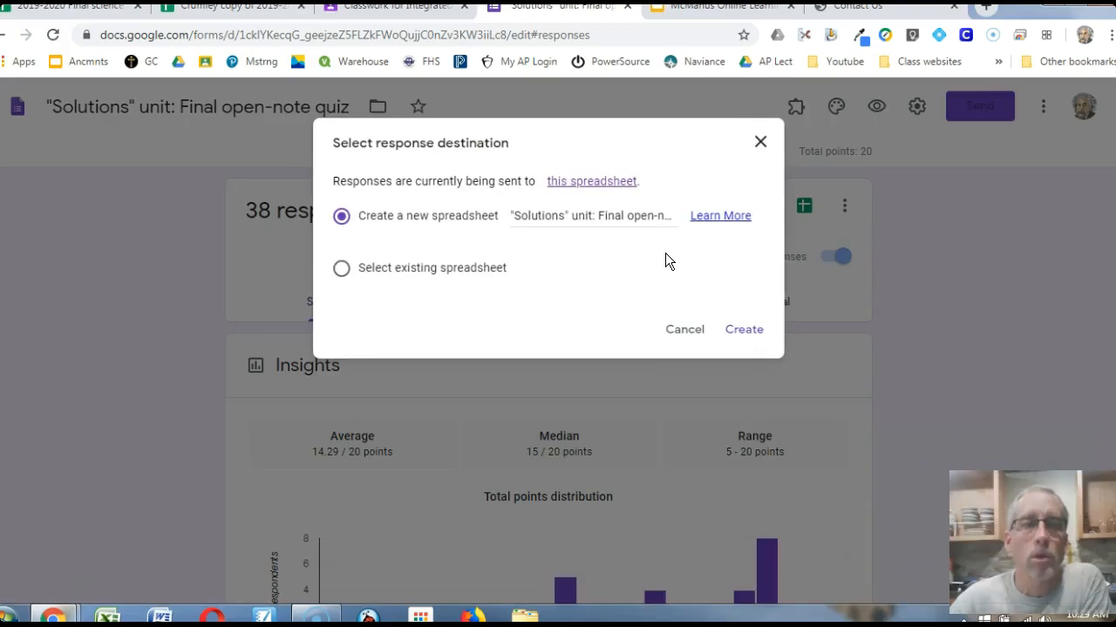
click(343, 270)
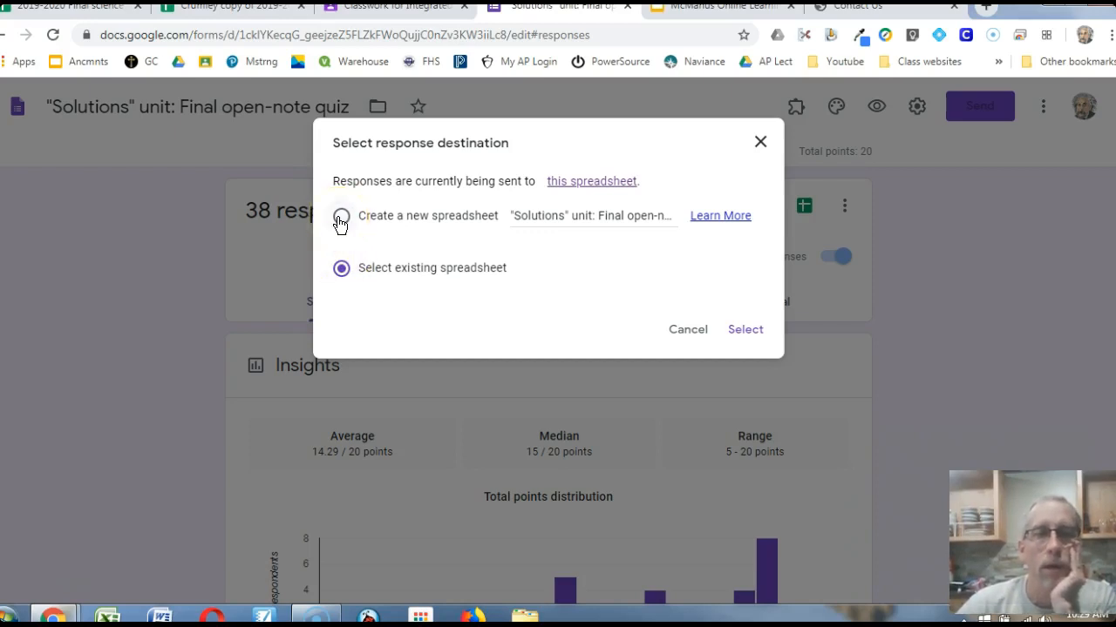
click(684, 330)
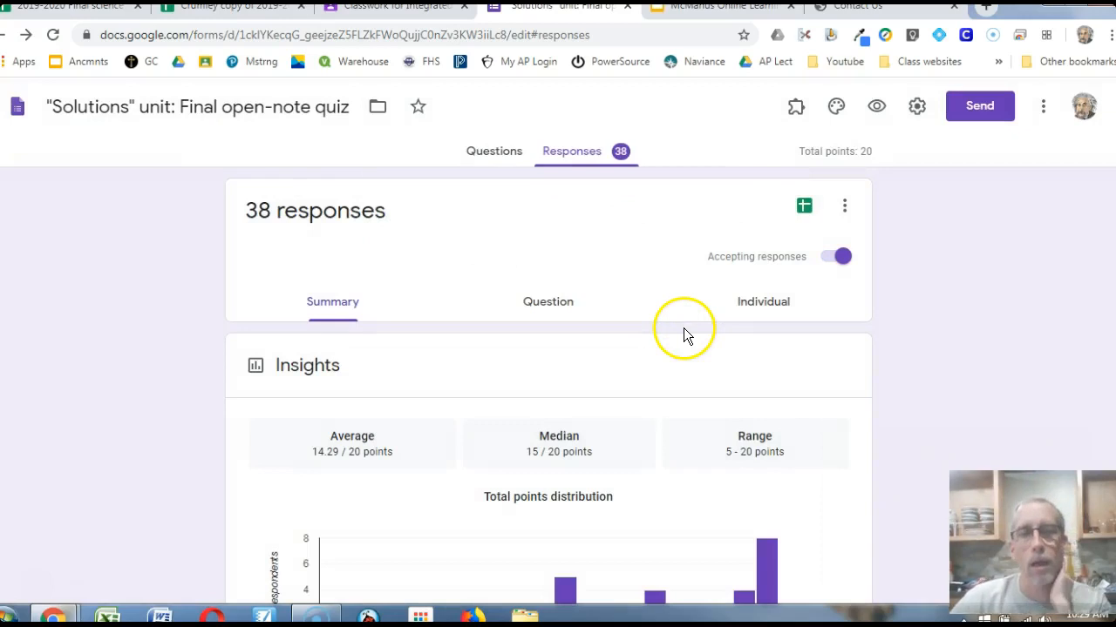
- Open the quiz's linked response spreadsheet and set the font size of the entire sheet to 12
click(804, 205)
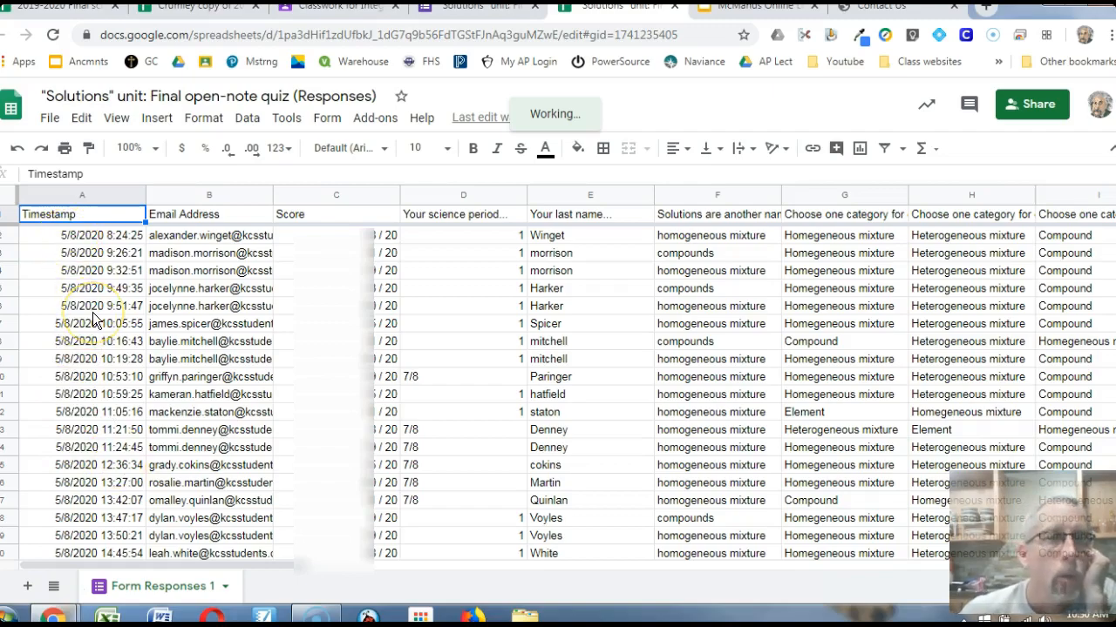
click(10, 199)
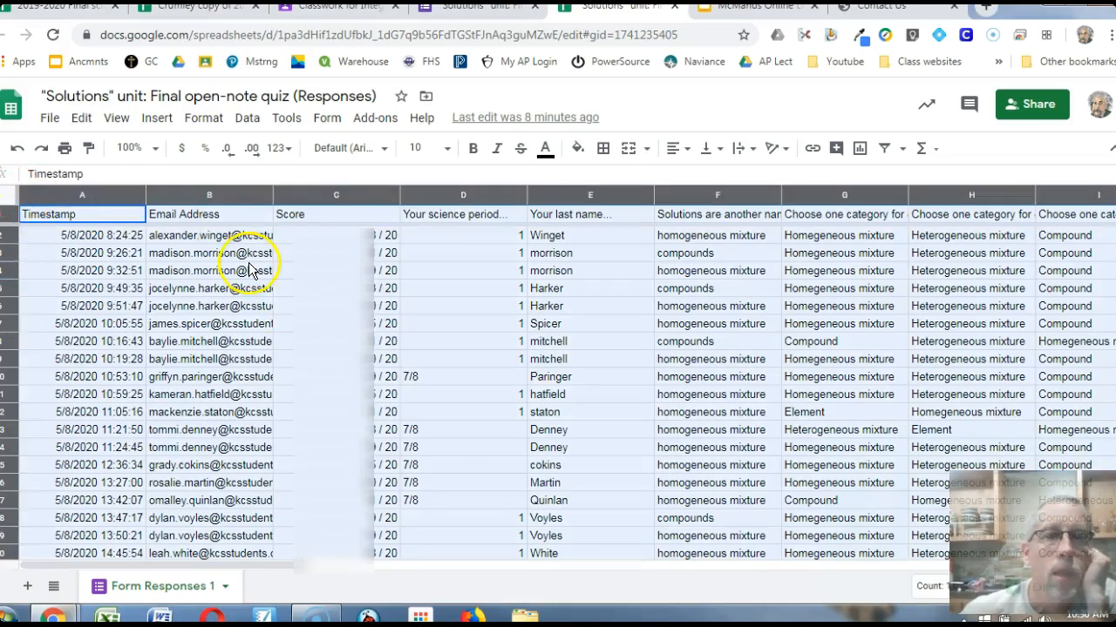
click(446, 150)
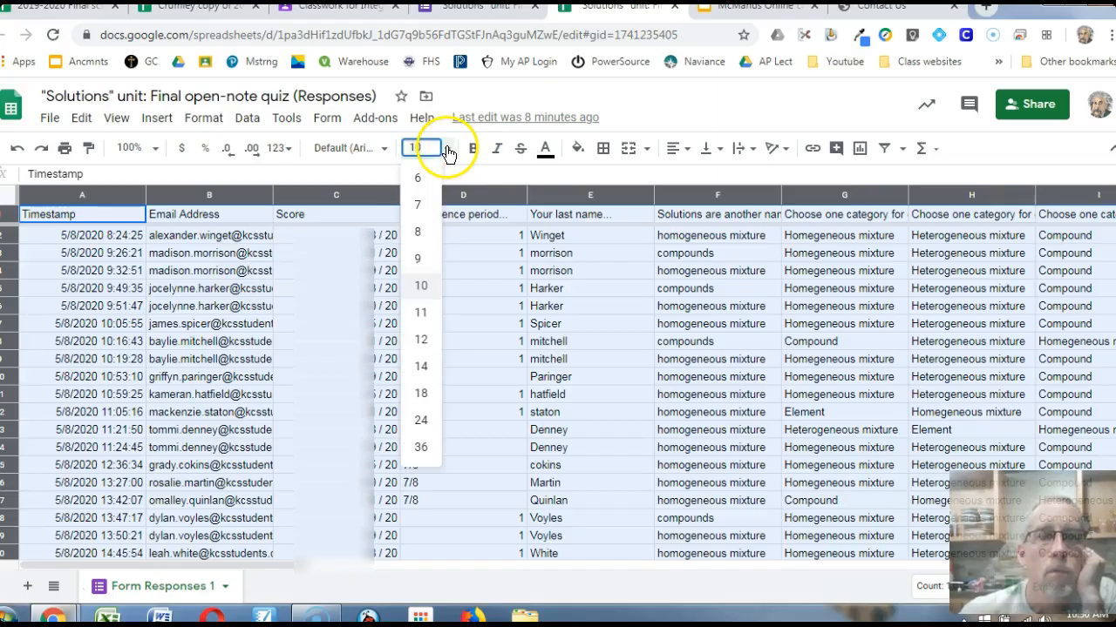
click(424, 342)
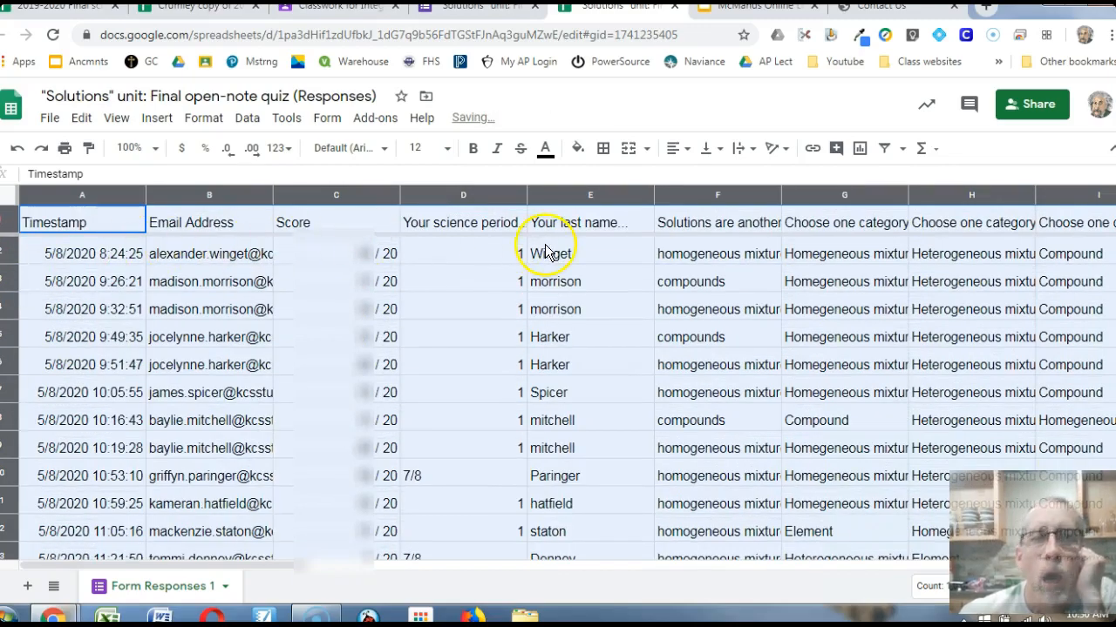
- Center all cells of the response sheet horizontally and align them to the middle vertically
click(688, 150)
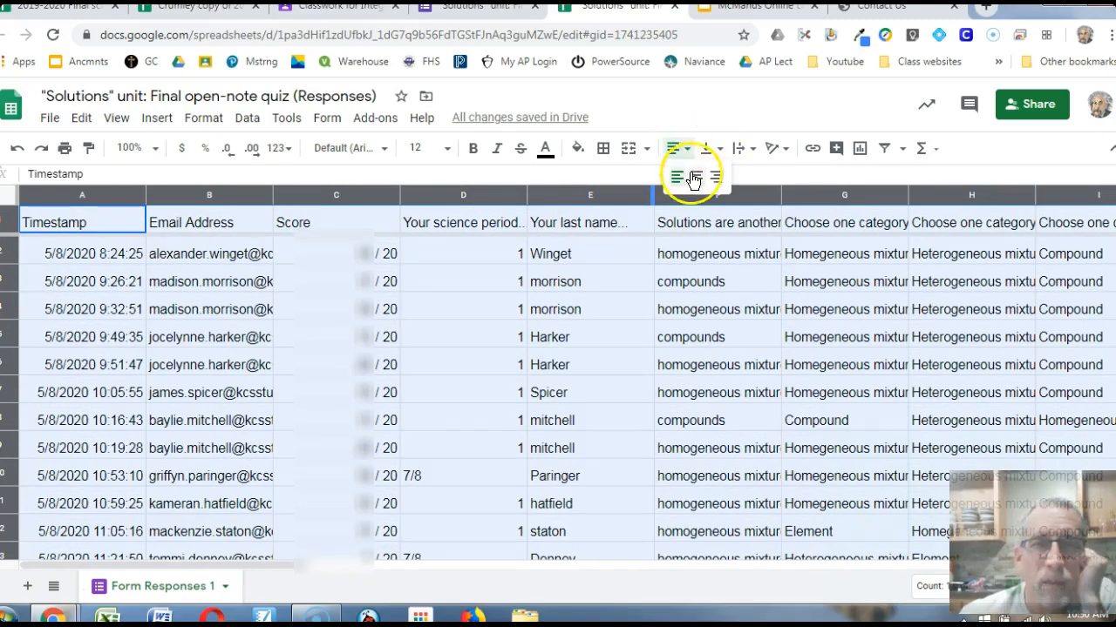
click(699, 175)
click(713, 150)
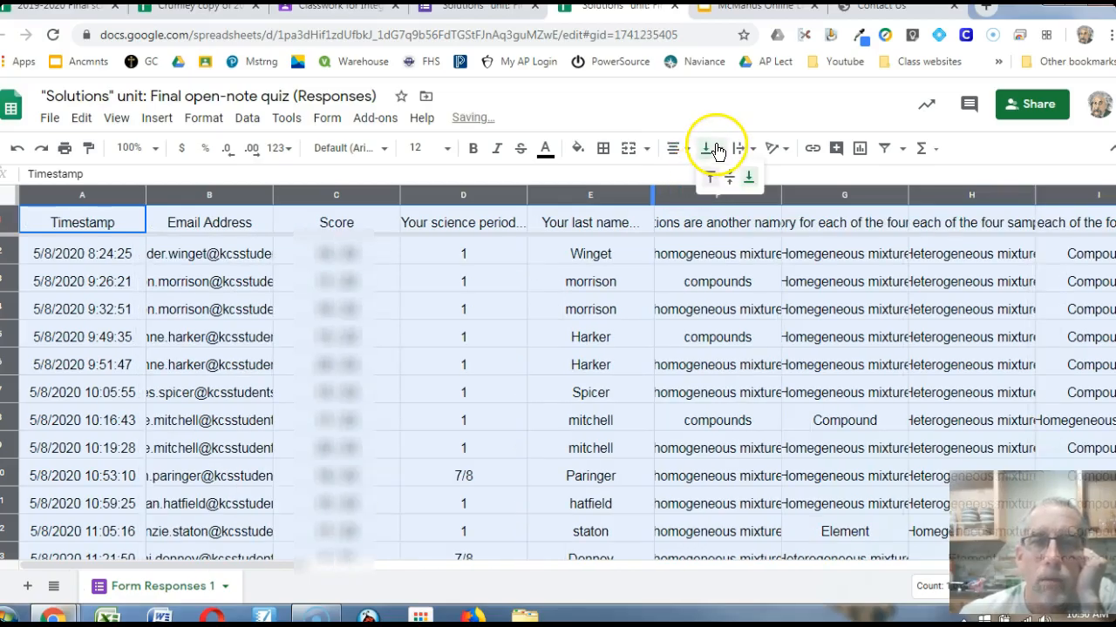
click(730, 177)
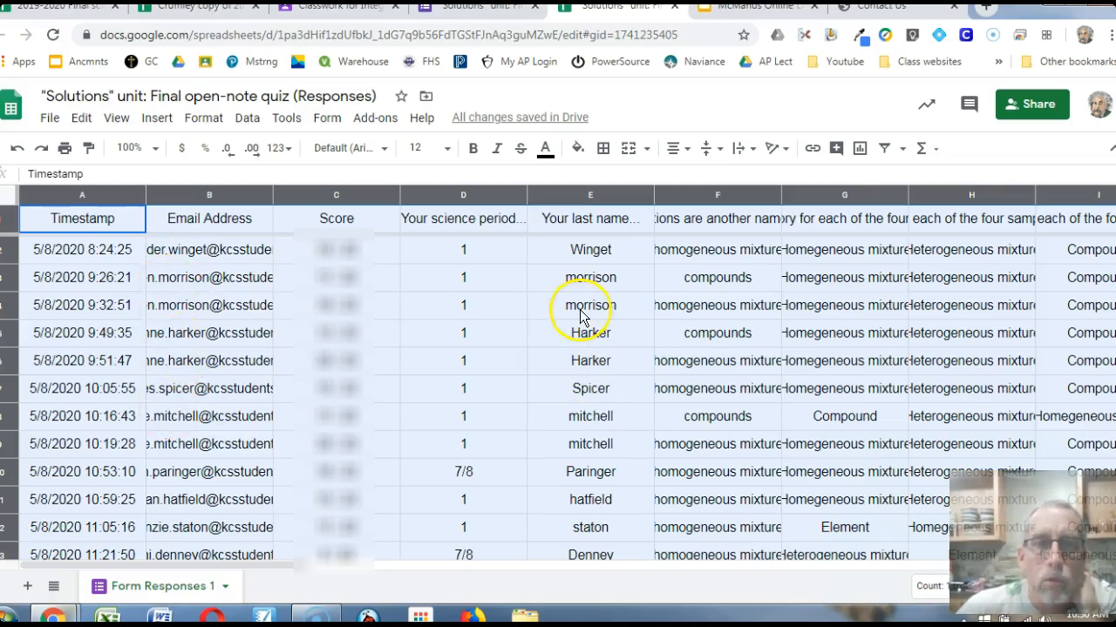
- Sort the whole response range by "Your last name..." from A to Z, treating the first row as a header
click(247, 120)
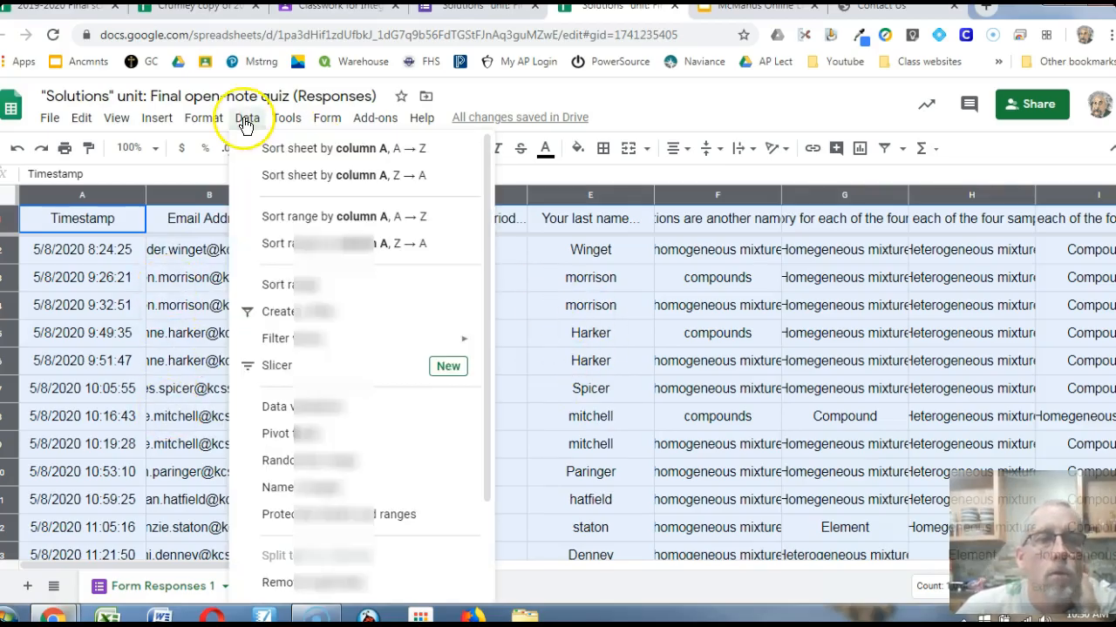
click(278, 281)
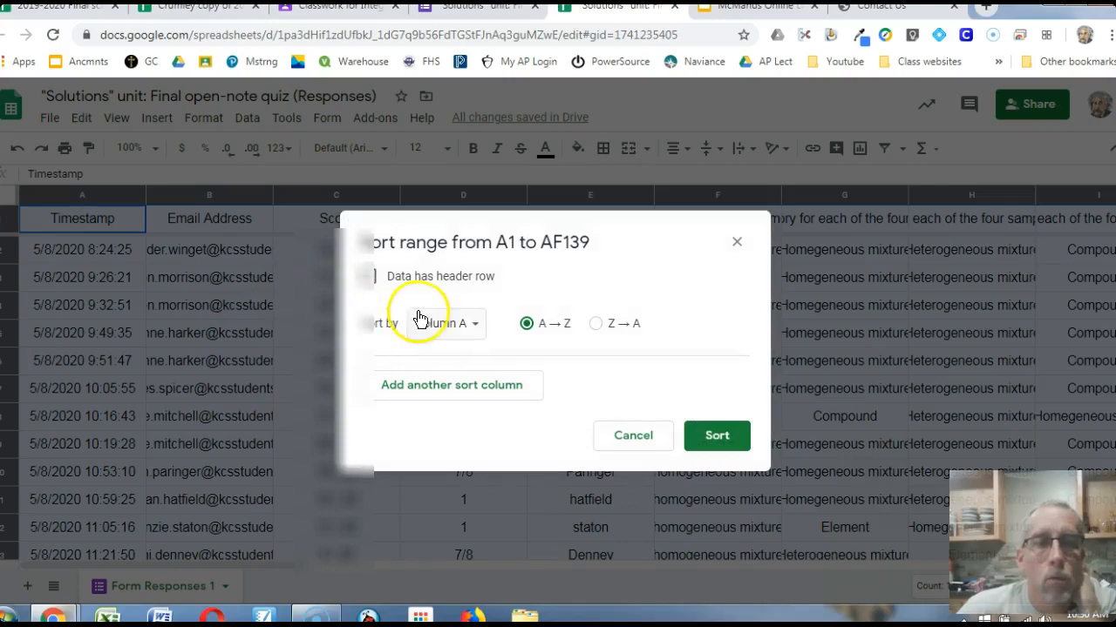
click(369, 276)
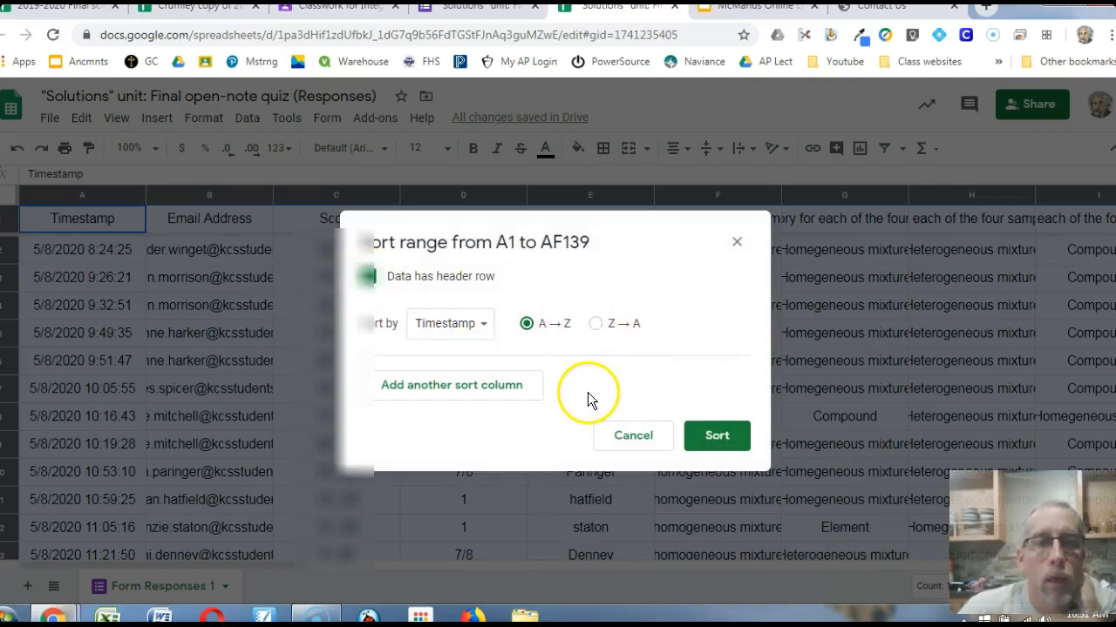
click(471, 324)
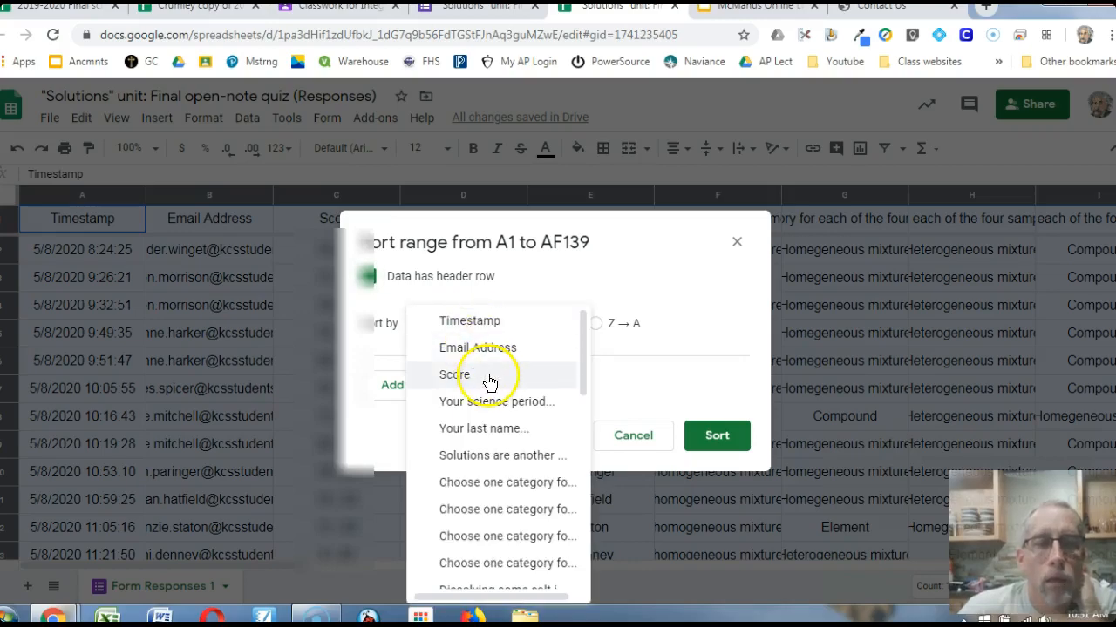
click(518, 427)
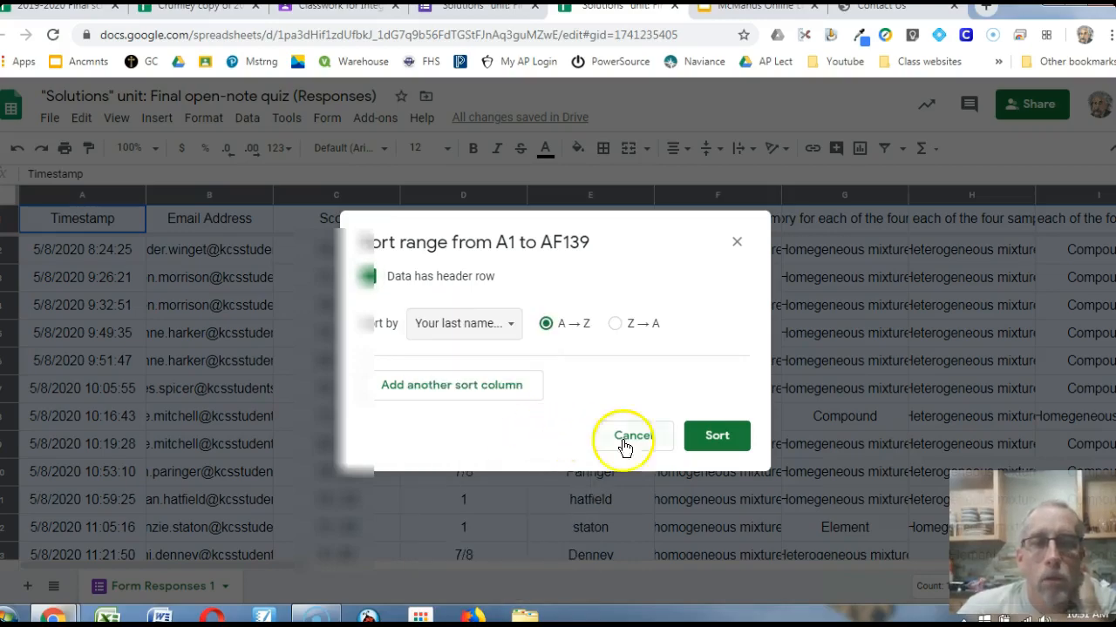
click(717, 440)
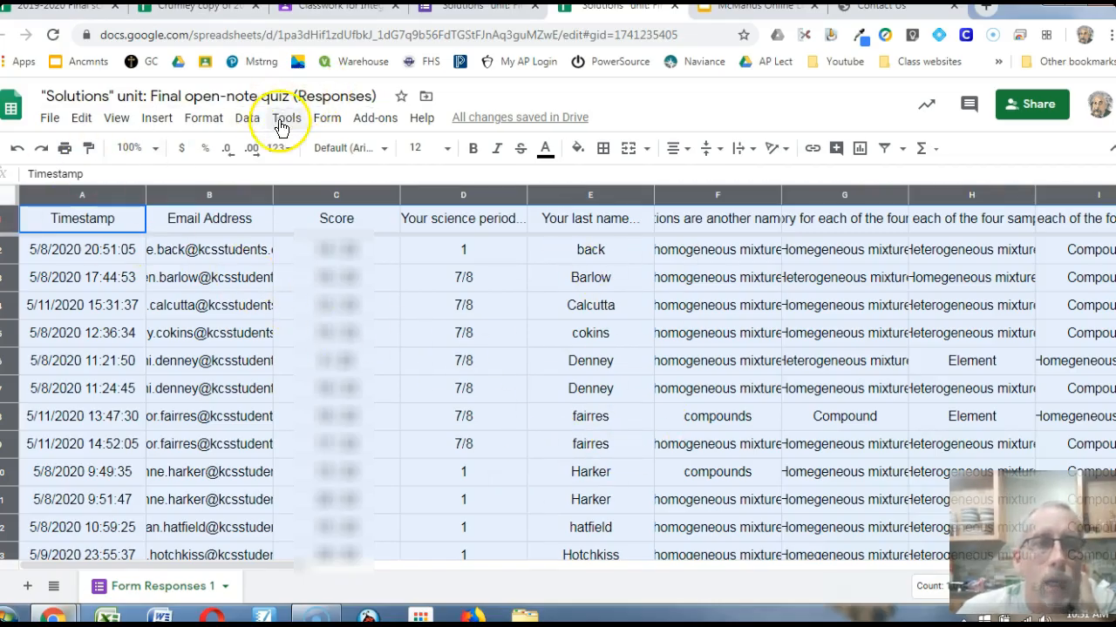
- Sort the whole range with a header row by "Your science period..." and then by "Your last name...", both A to Z
click(248, 122)
click(277, 284)
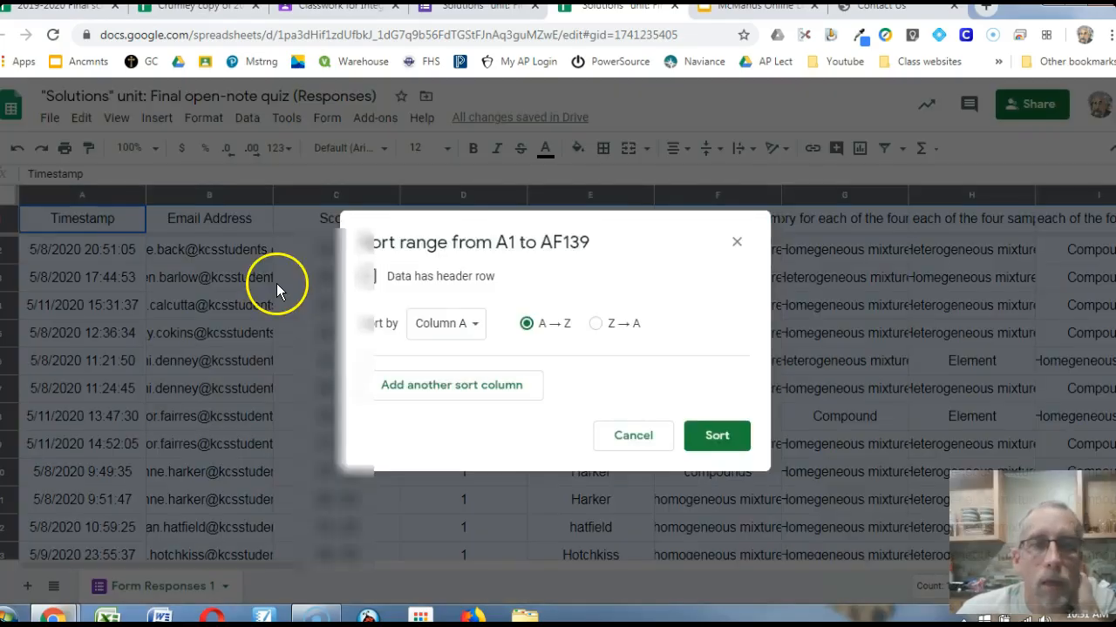
click(368, 276)
click(448, 327)
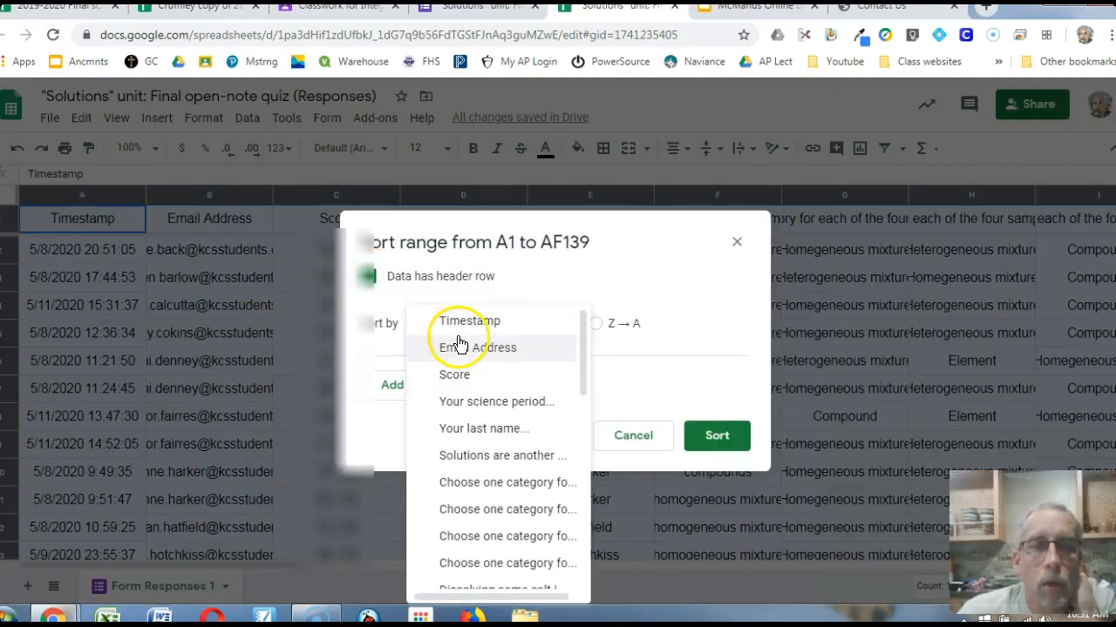
click(473, 400)
click(476, 384)
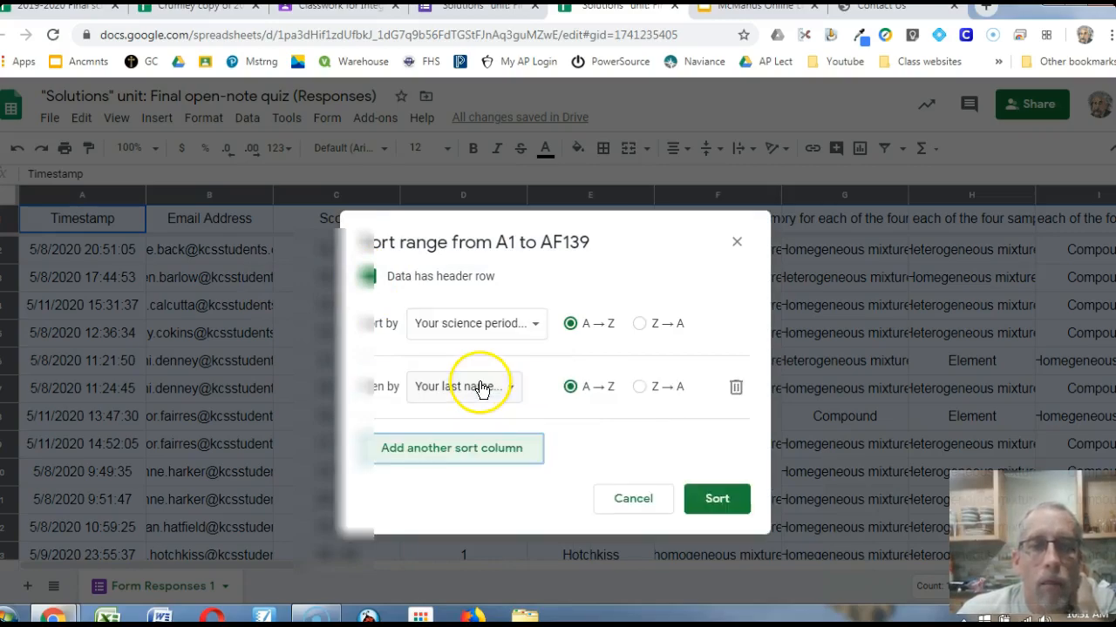
click(736, 499)
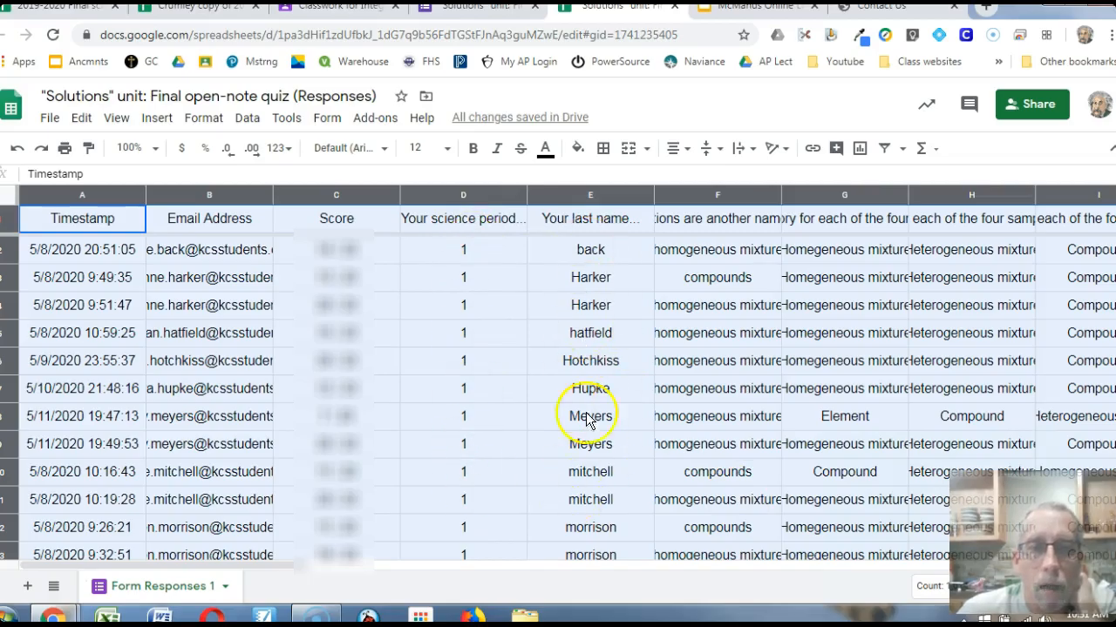
- Examine the sorted responses of both science periods through the last entry, ending on the first empty Timestamp cell below them
scroll(587, 424, down, 1)
scroll(589, 423, down, 5)
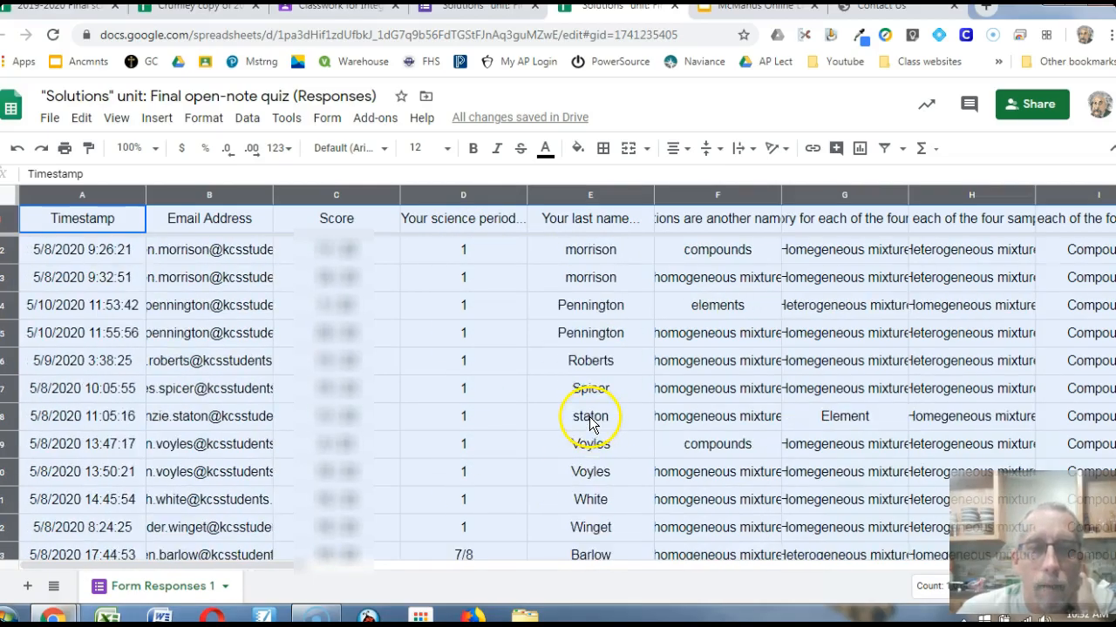
scroll(590, 420, down, 4)
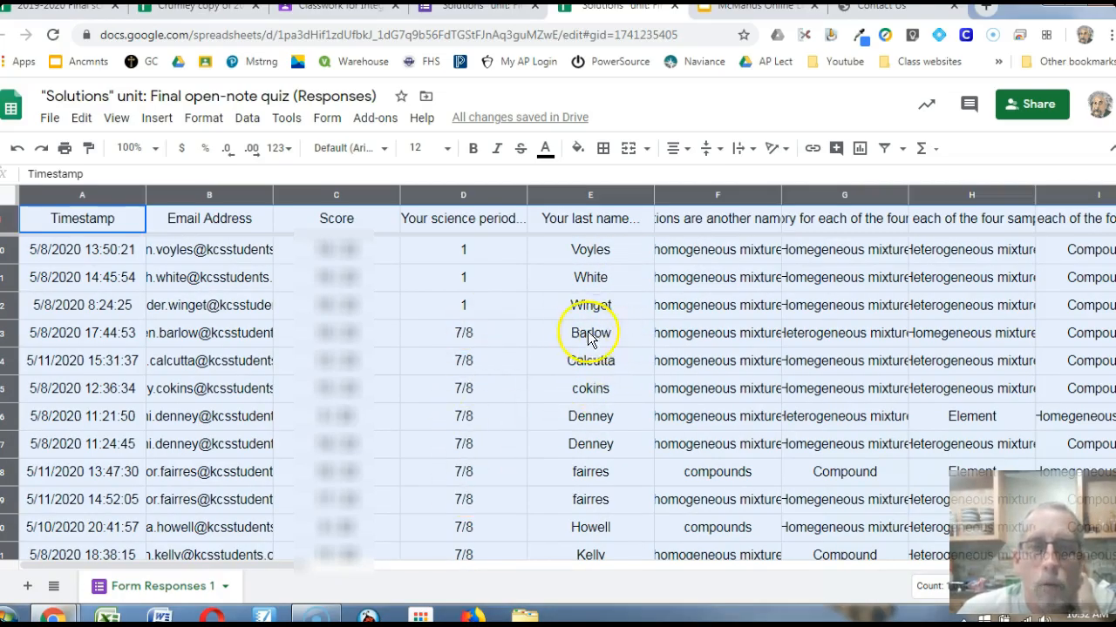
scroll(597, 393, down, 1)
scroll(597, 394, down, 5)
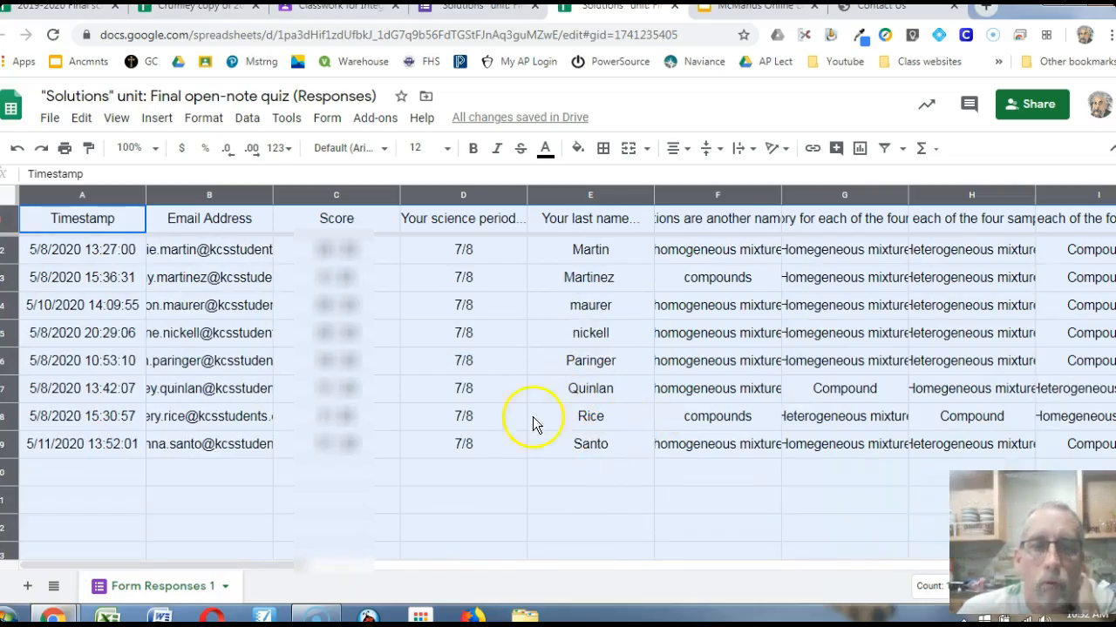
scroll(597, 410, up, 4)
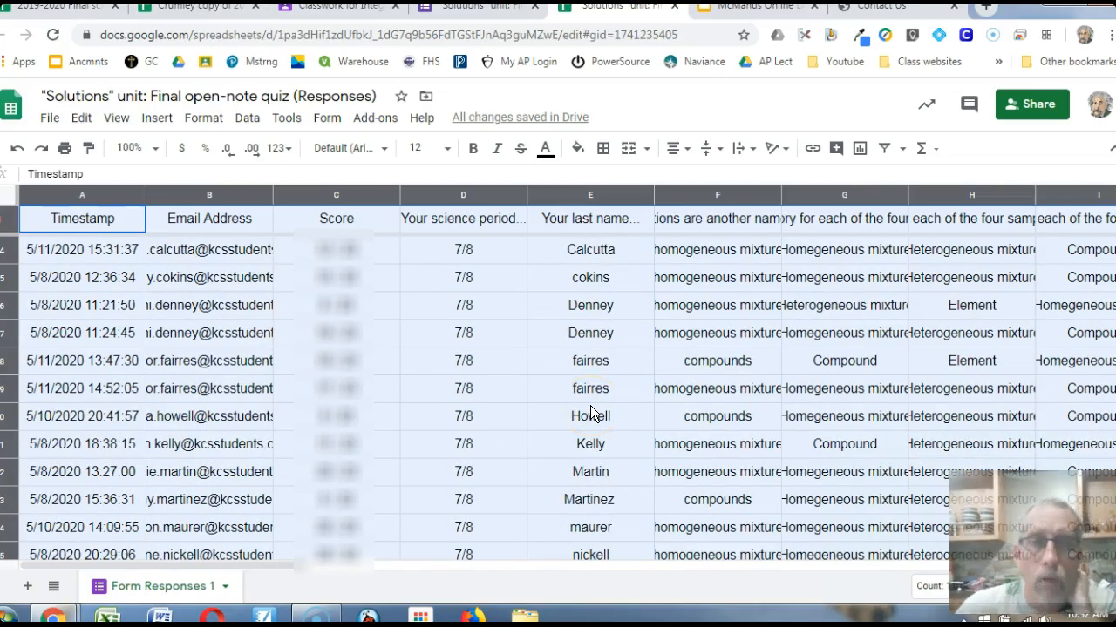
scroll(590, 411, up, 5)
scroll(590, 413, down, 9)
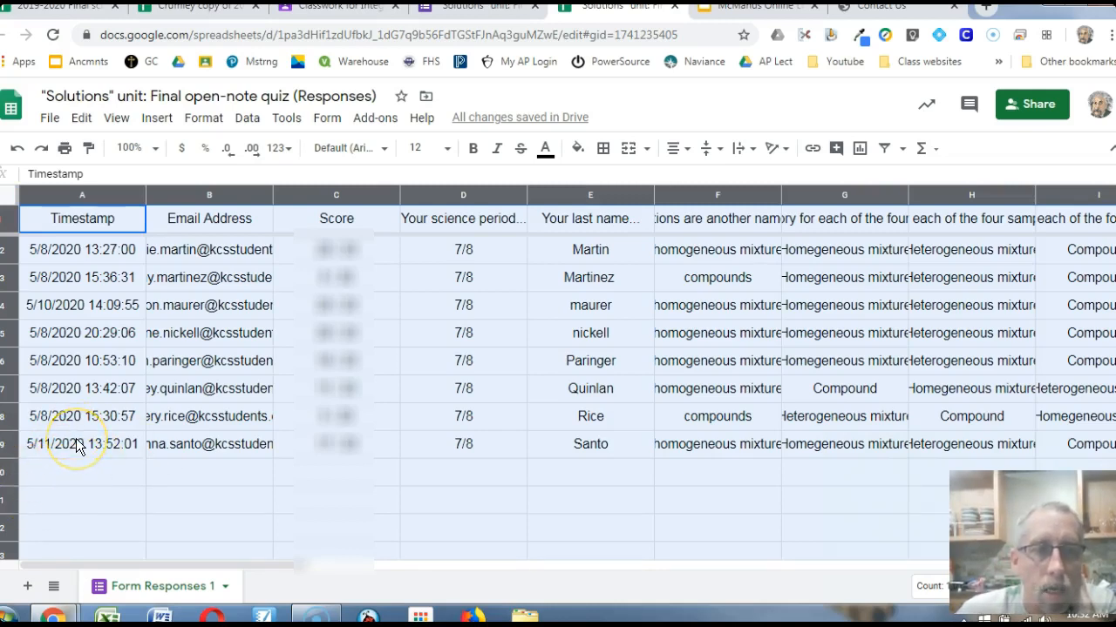
click(83, 472)
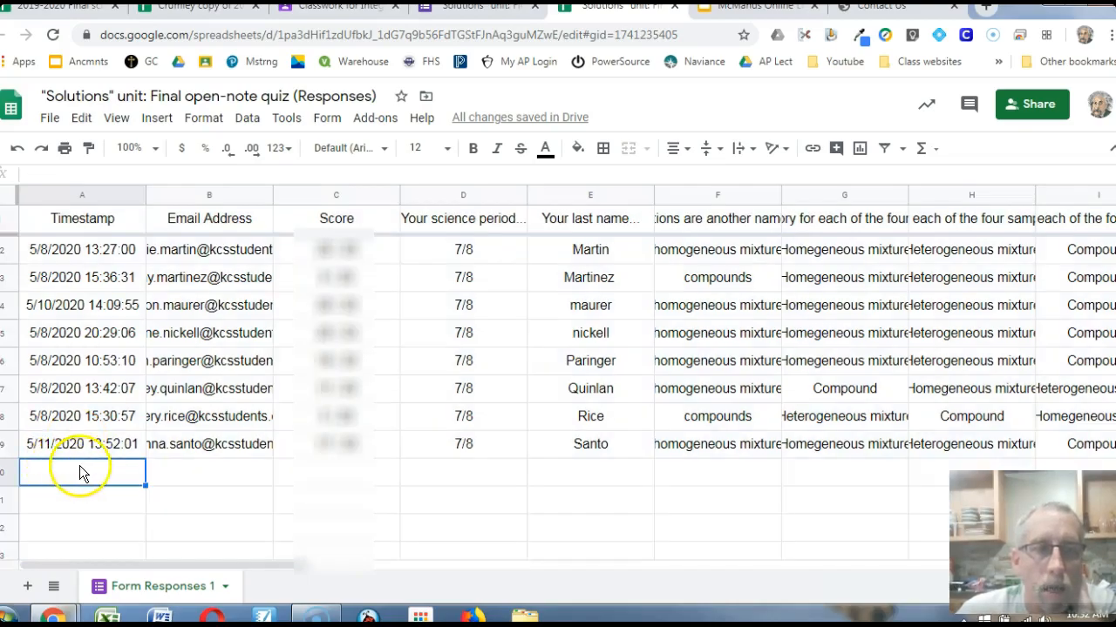